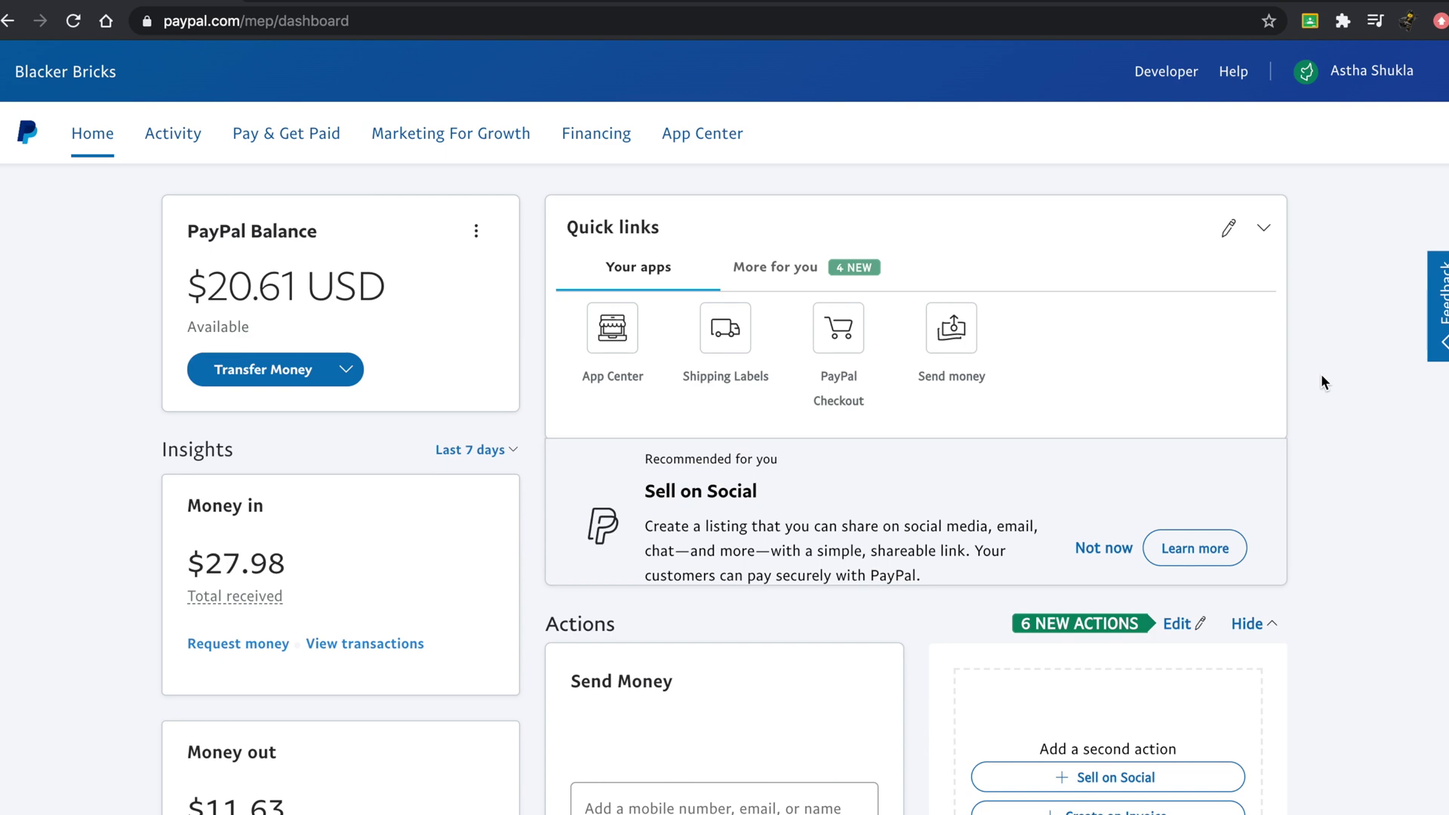
pyautogui.scroll(-8, 1321, 381)
pyautogui.scroll(-4, 1321, 382)
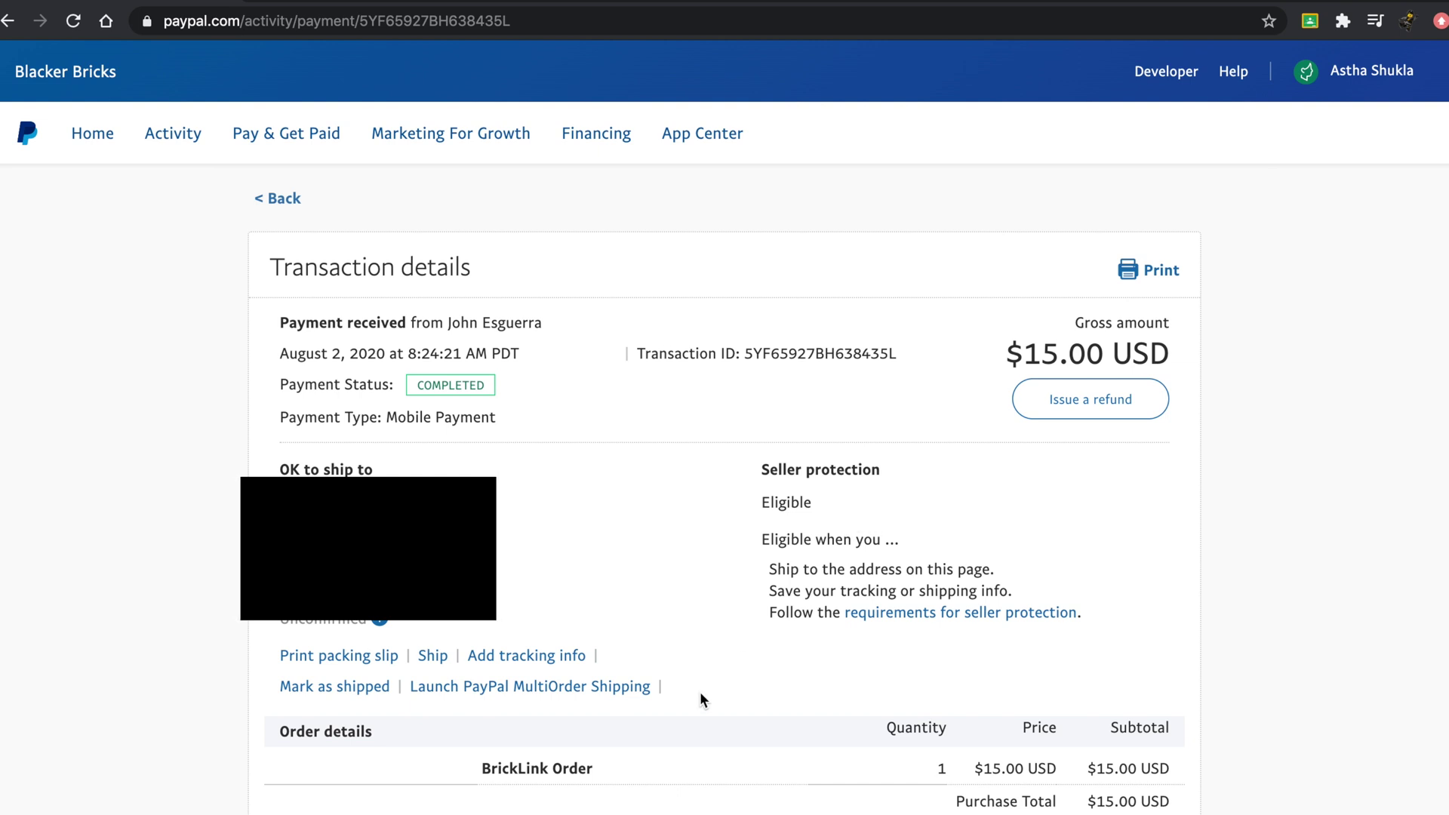
# Launch PayPal Multi-Order Shipping for the $15.00 BrickLink payment from August 2, 2020.
pyautogui.click(558, 698)
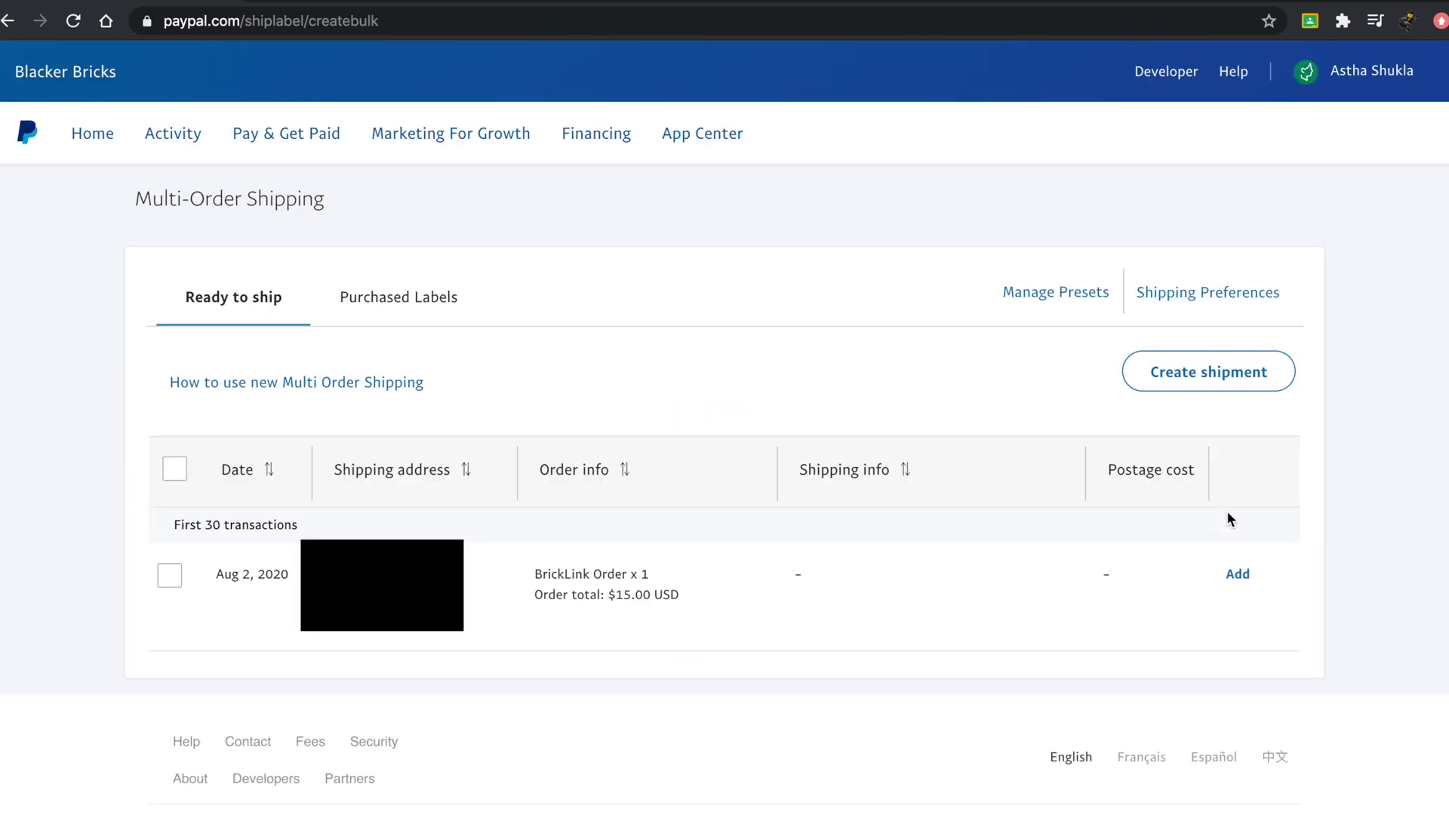
# Add a shipping label to the Aug 2, 2020 BrickLink order on the Ready to ship tab.
pyautogui.click(1238, 575)
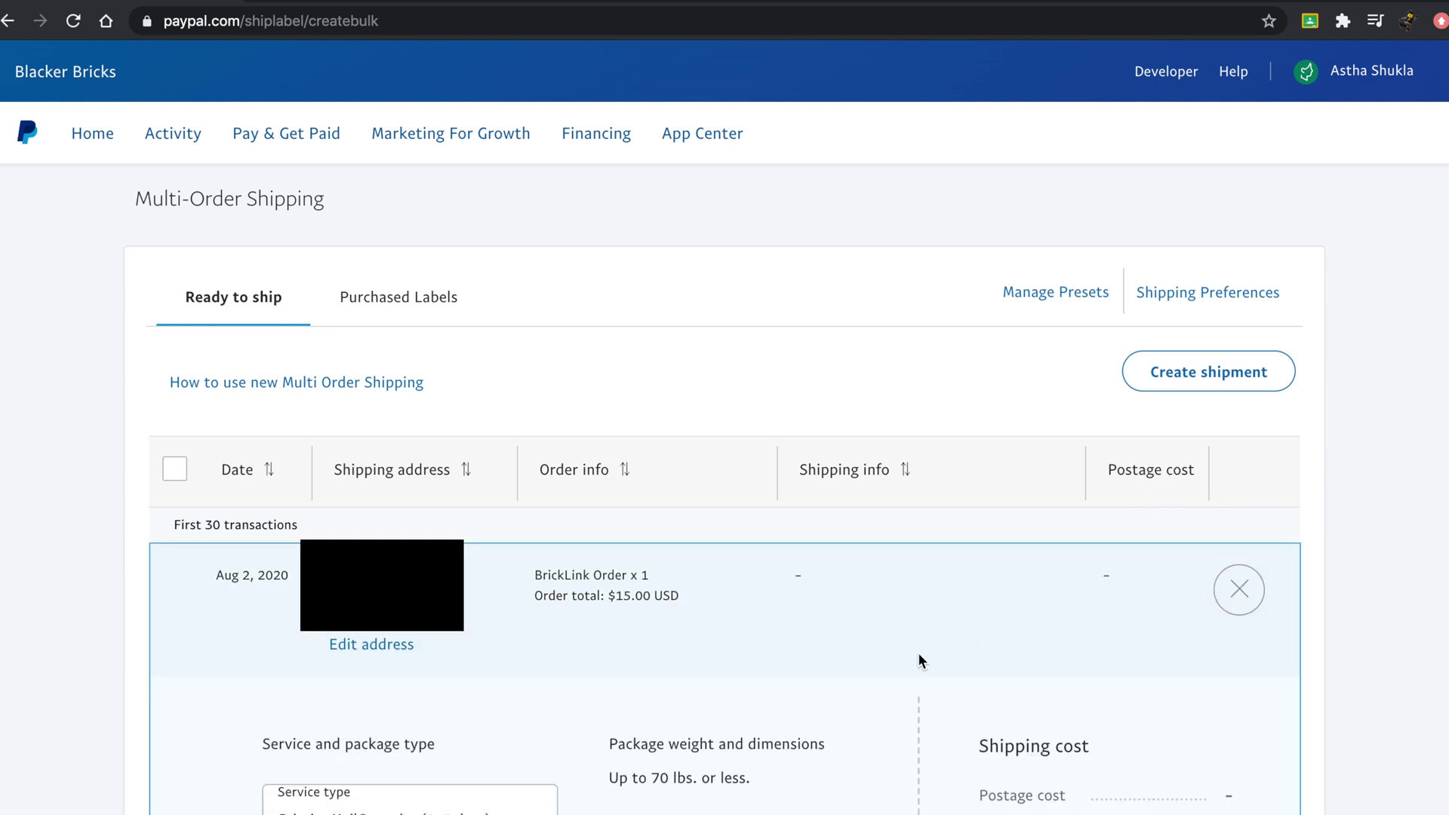
pyautogui.scroll(-4, 918, 656)
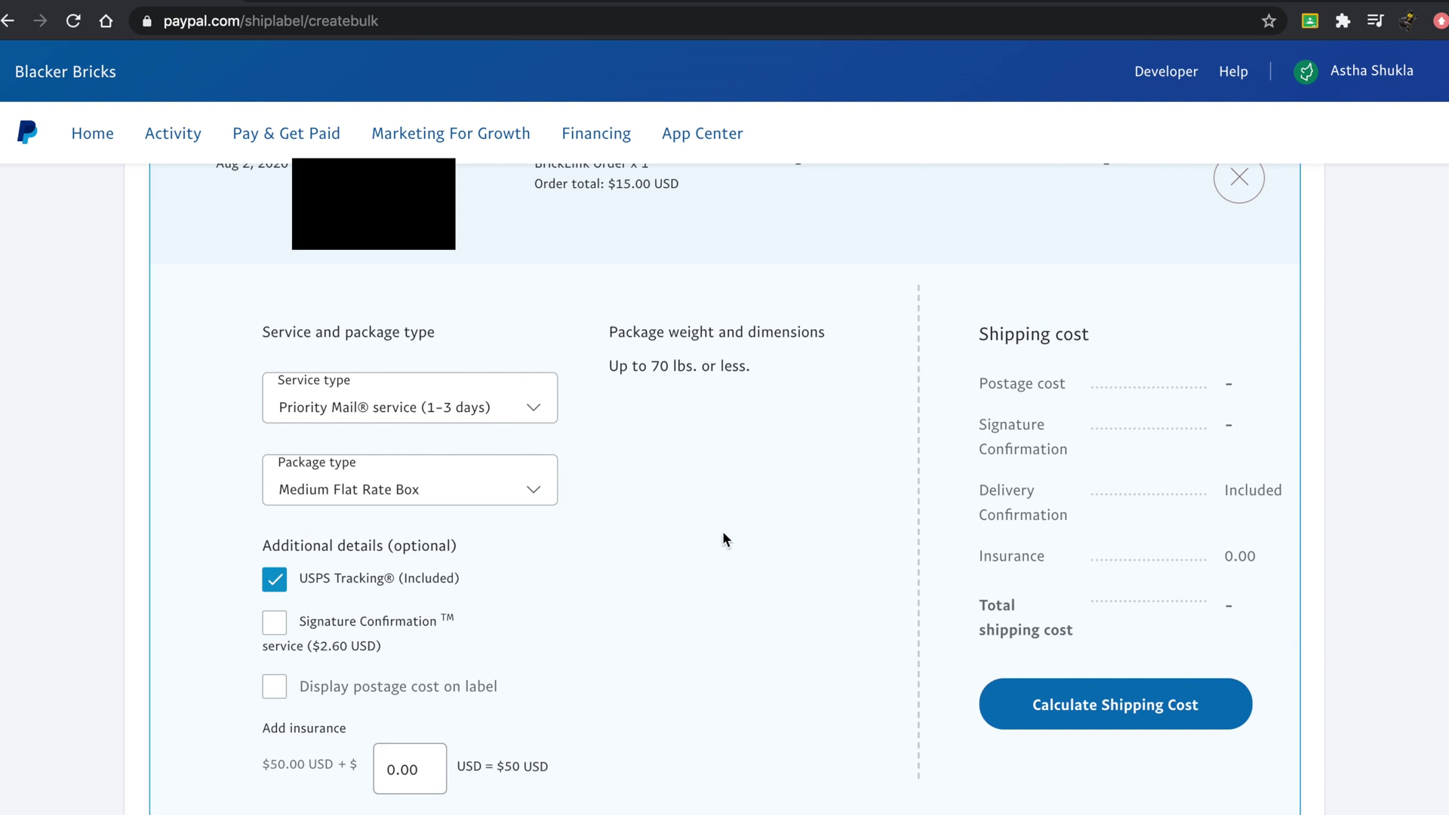
# Choose First-Class Mail Parcel service and Package/Thick Envelope package type.
pyautogui.click(472, 408)
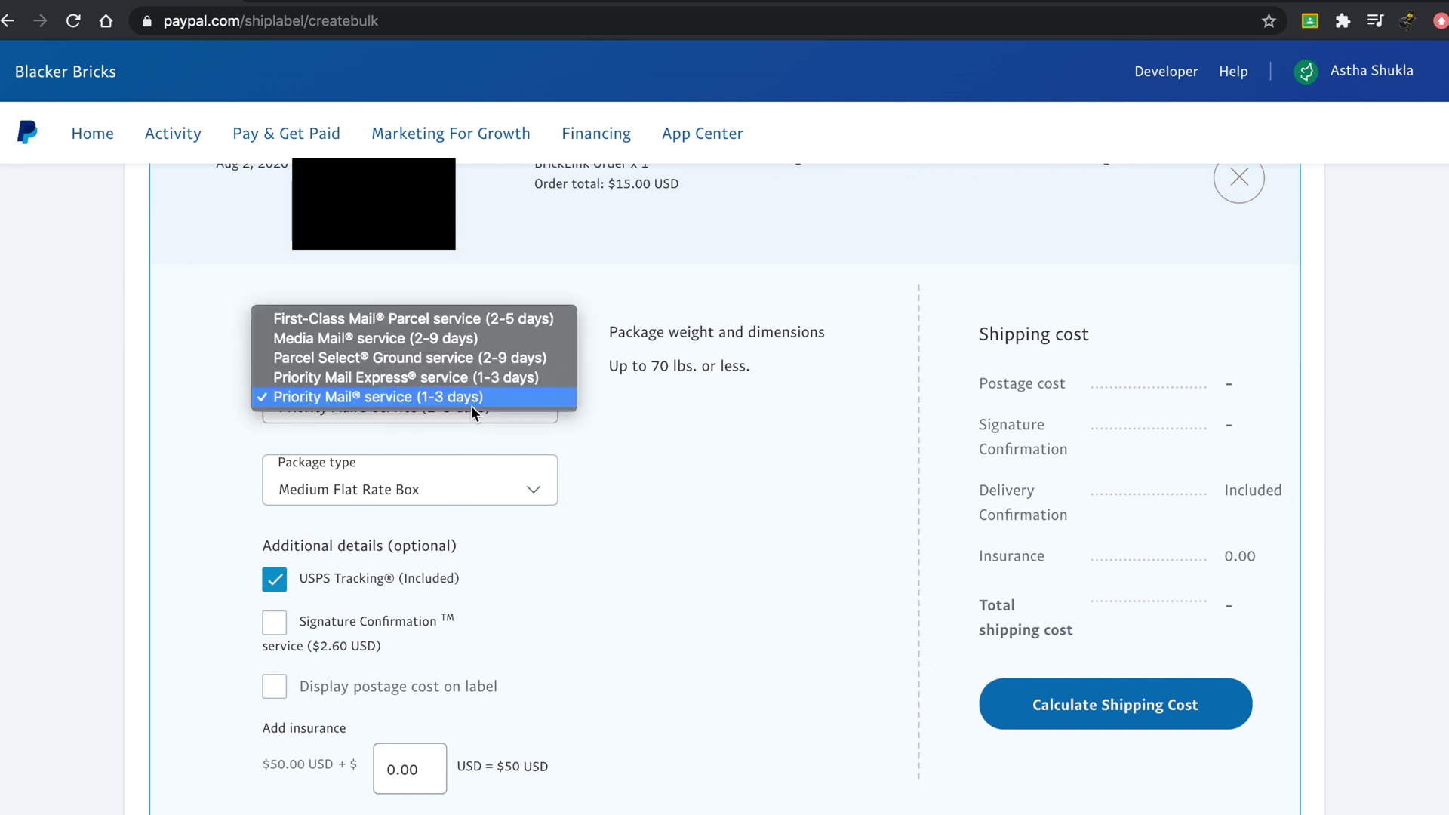
pyautogui.click(450, 319)
pyautogui.click(292, 492)
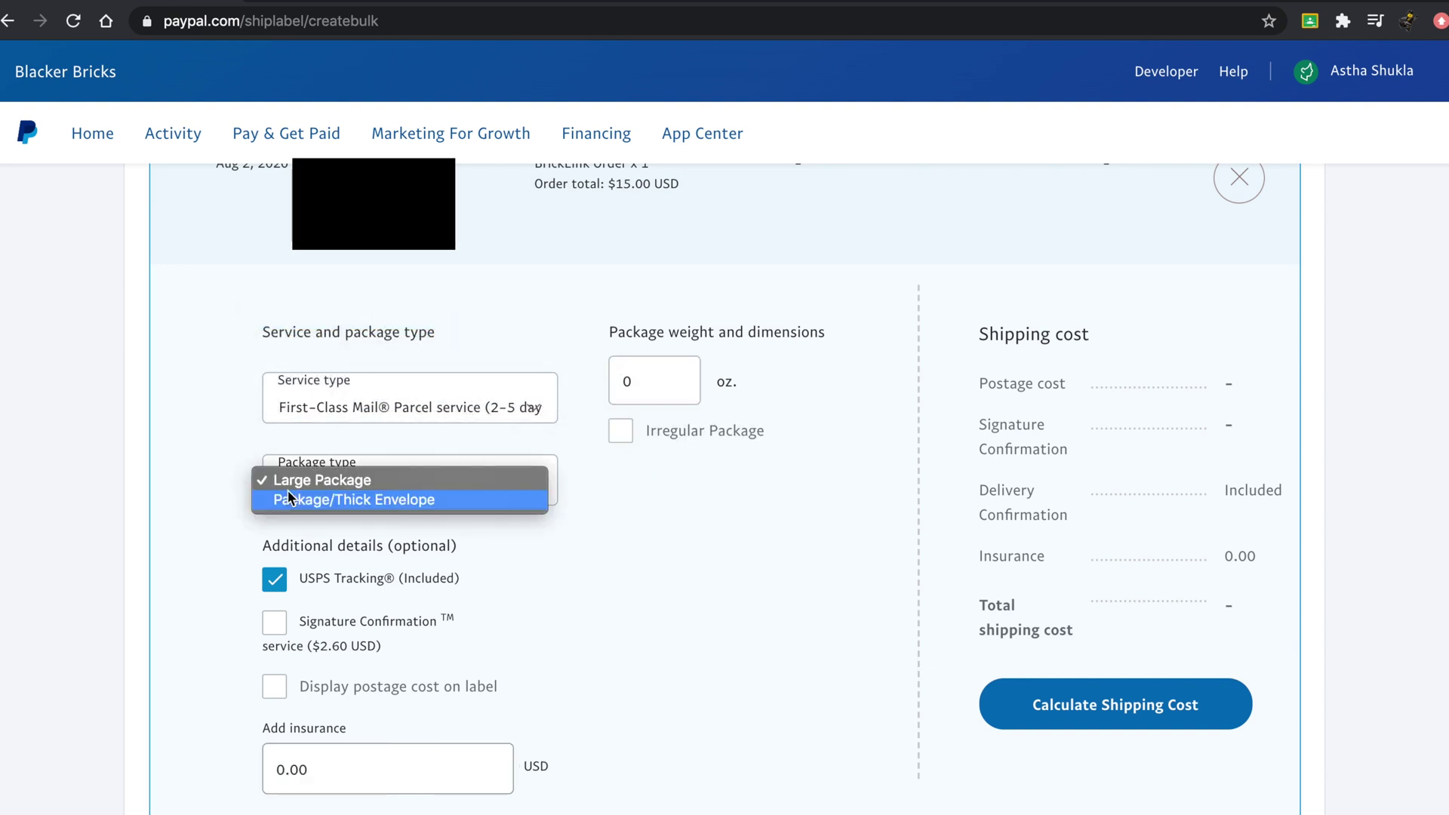
pyautogui.click(324, 500)
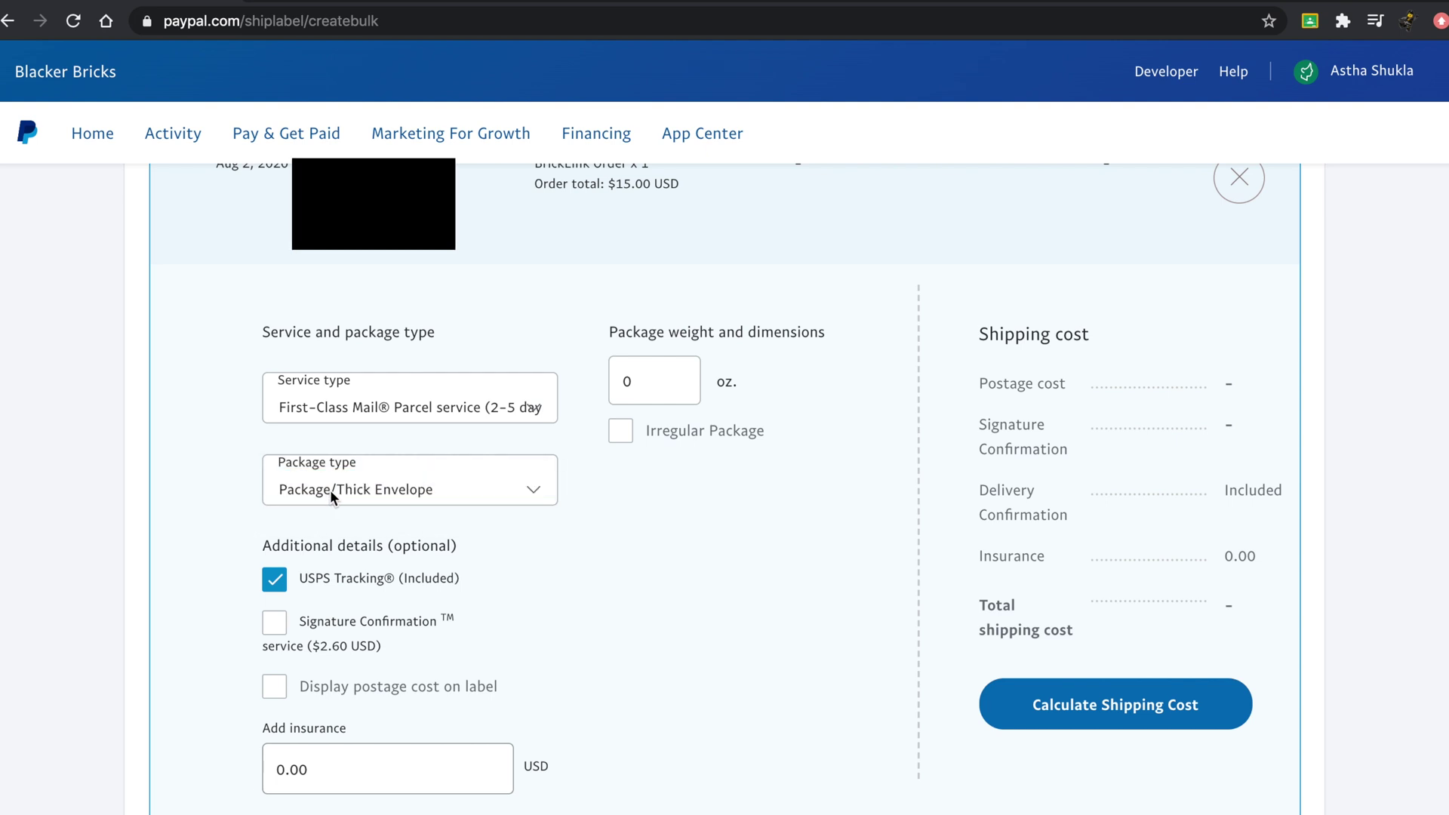
# Set the package weight to 2 oz and calculate the $3.18 postage.
pyautogui.click(682, 397)
pyautogui.doubleClick(682, 397)
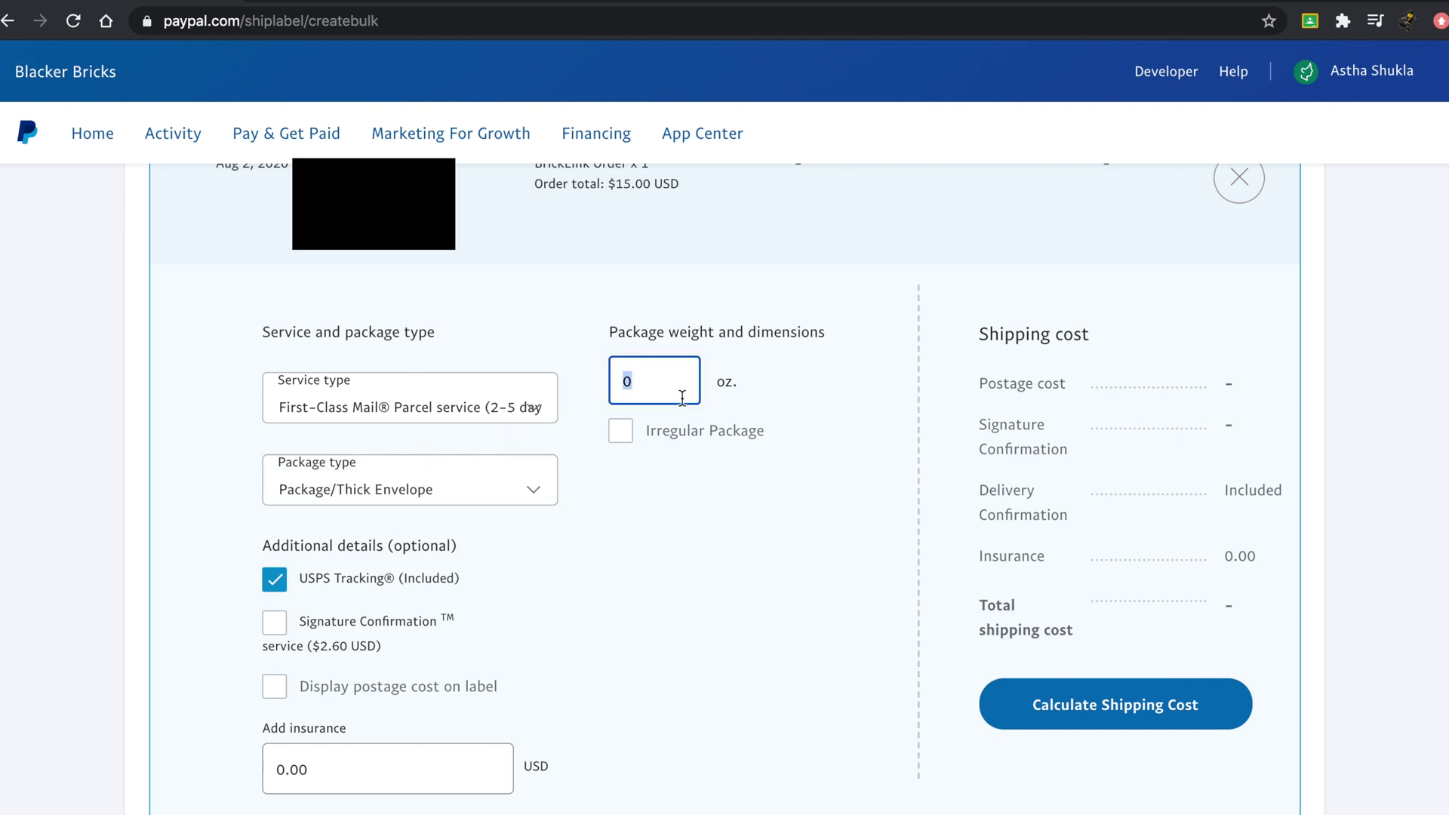
pyautogui.write('2')
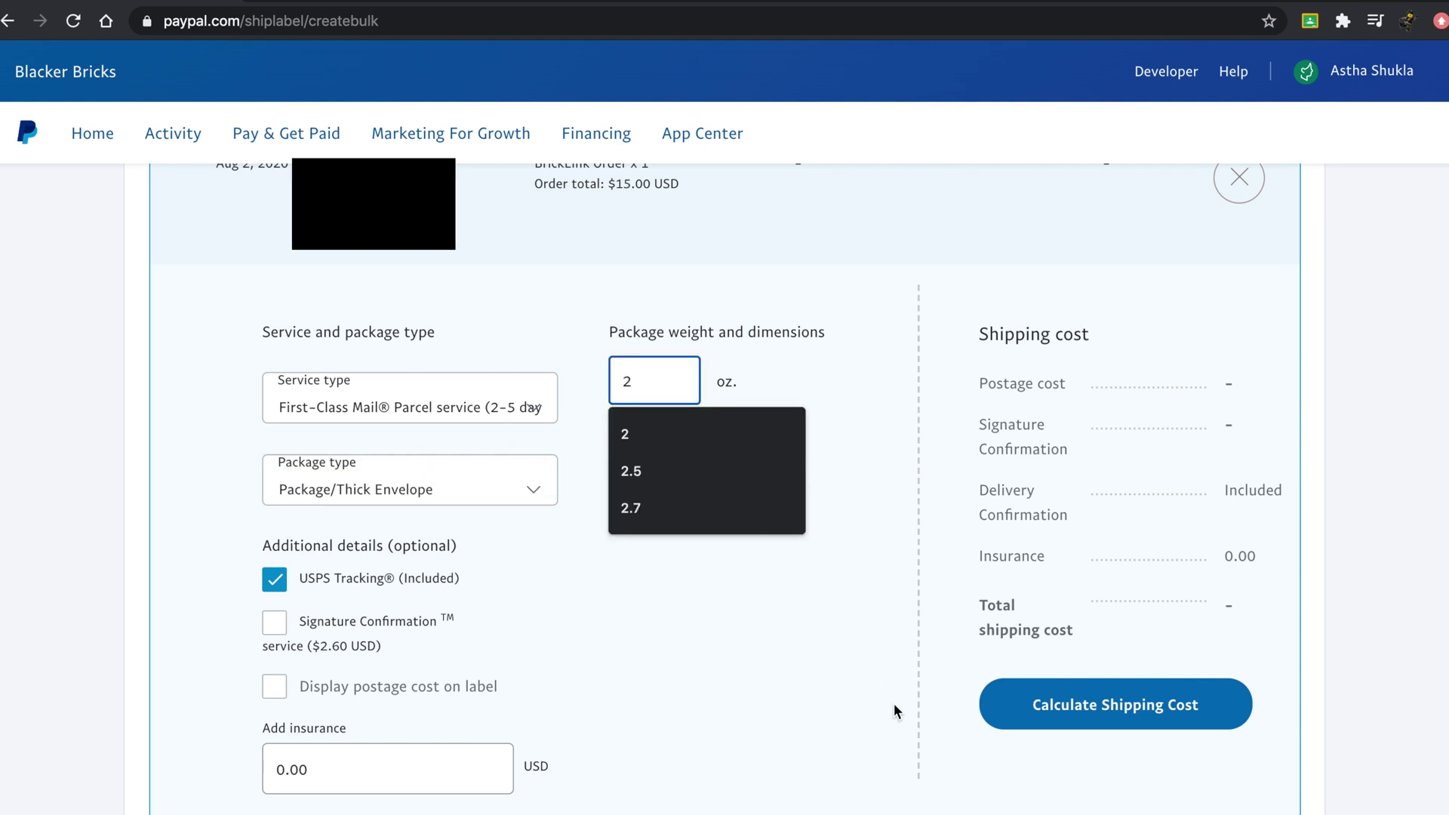
pyautogui.click(895, 710)
pyautogui.click(1097, 682)
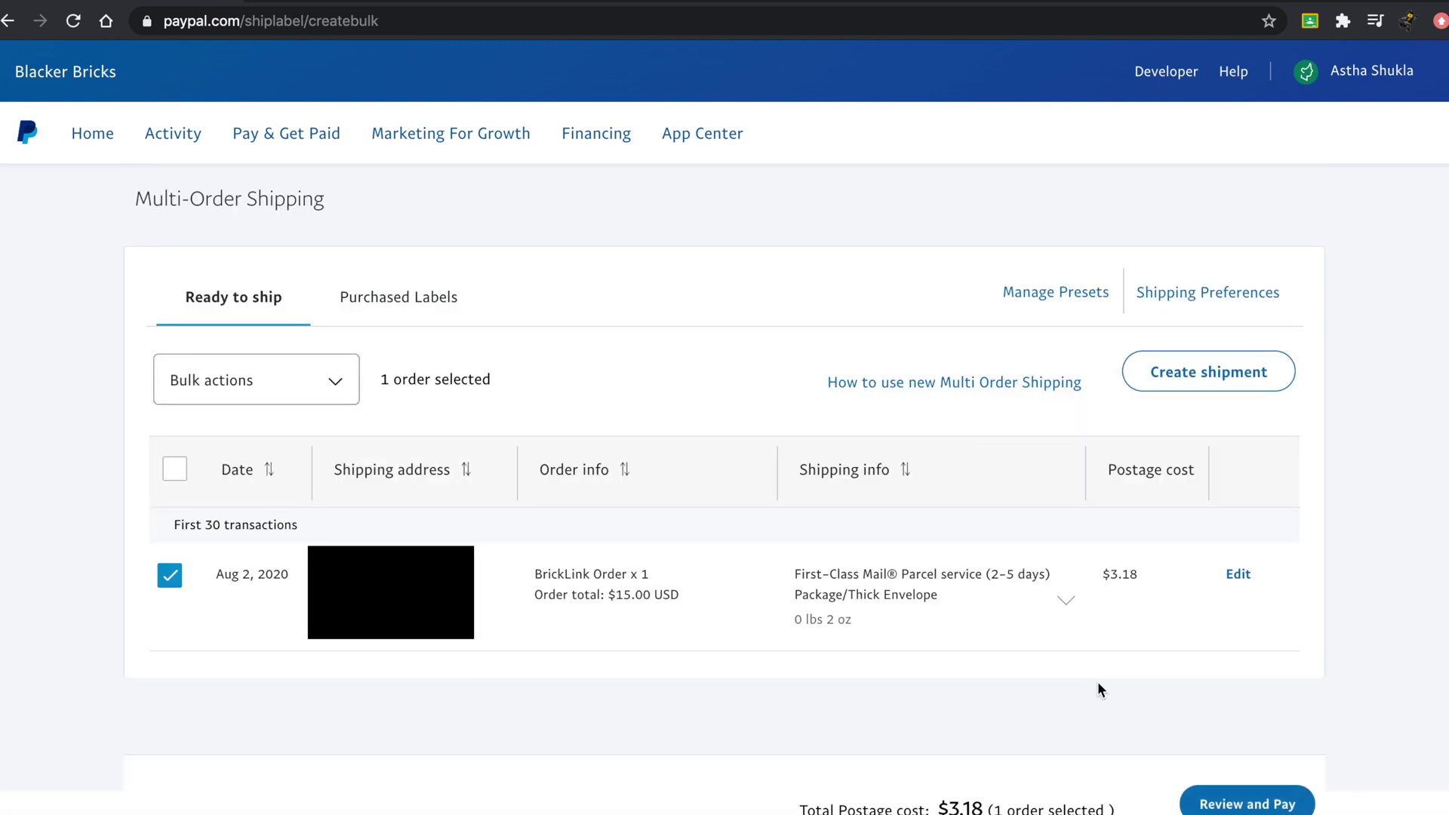
# Review and pay for the $3.18 label using PayPal Balance.
pyautogui.click(1232, 799)
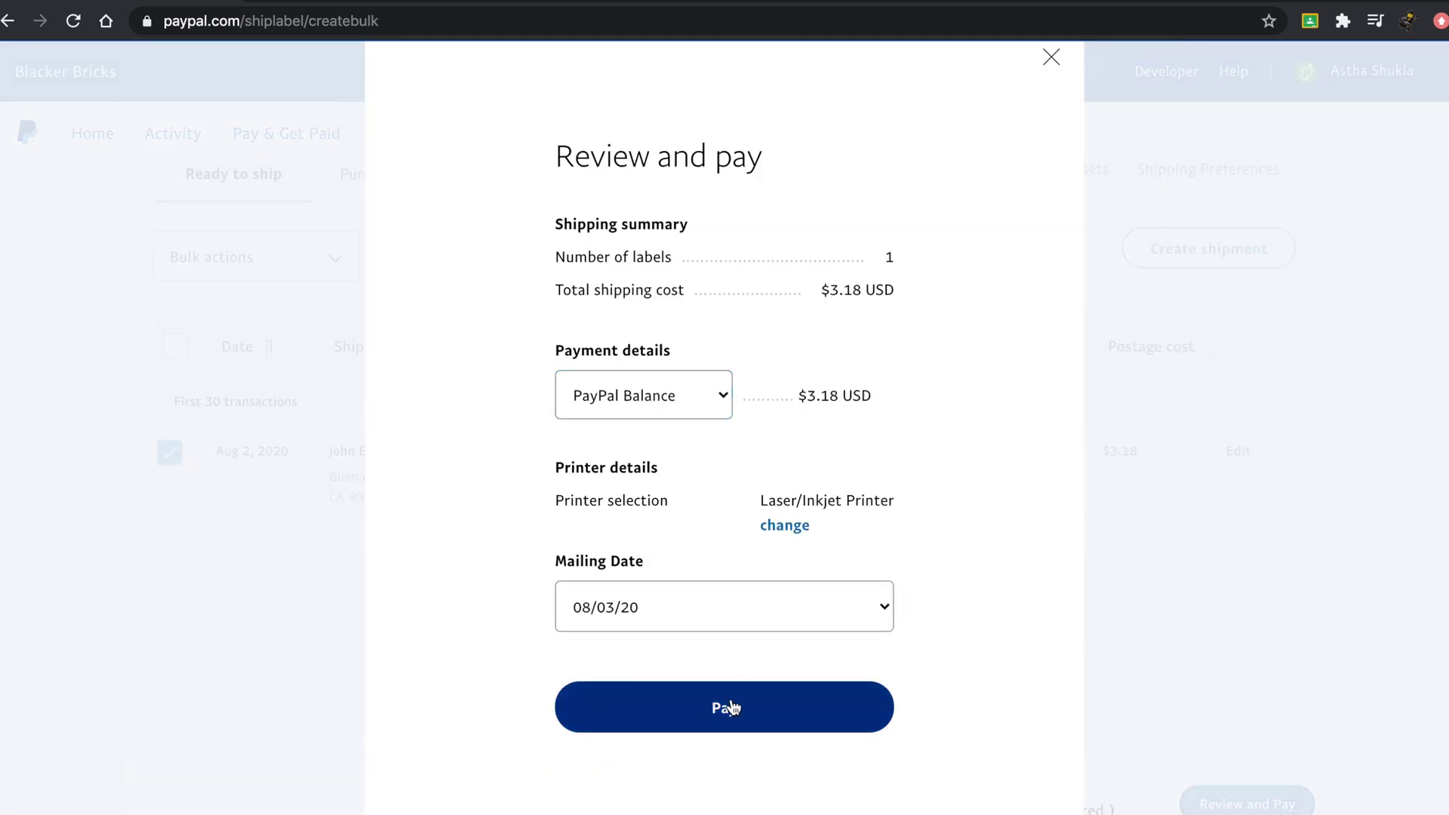
pyautogui.click(731, 707)
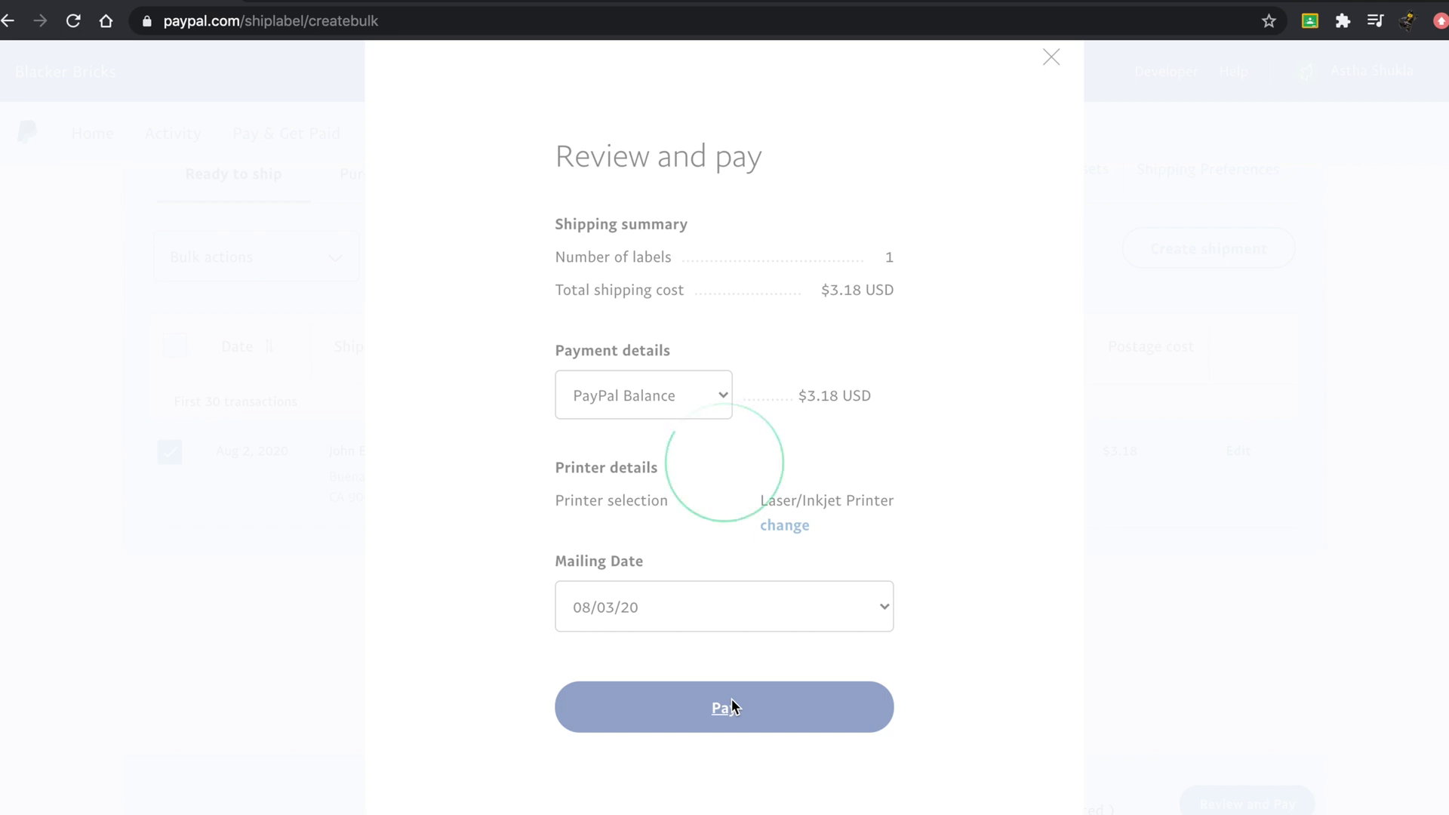
# Dismiss the purchase confirmation, select the tracking ID, and return to the print-labels page.
pyautogui.click(756, 413)
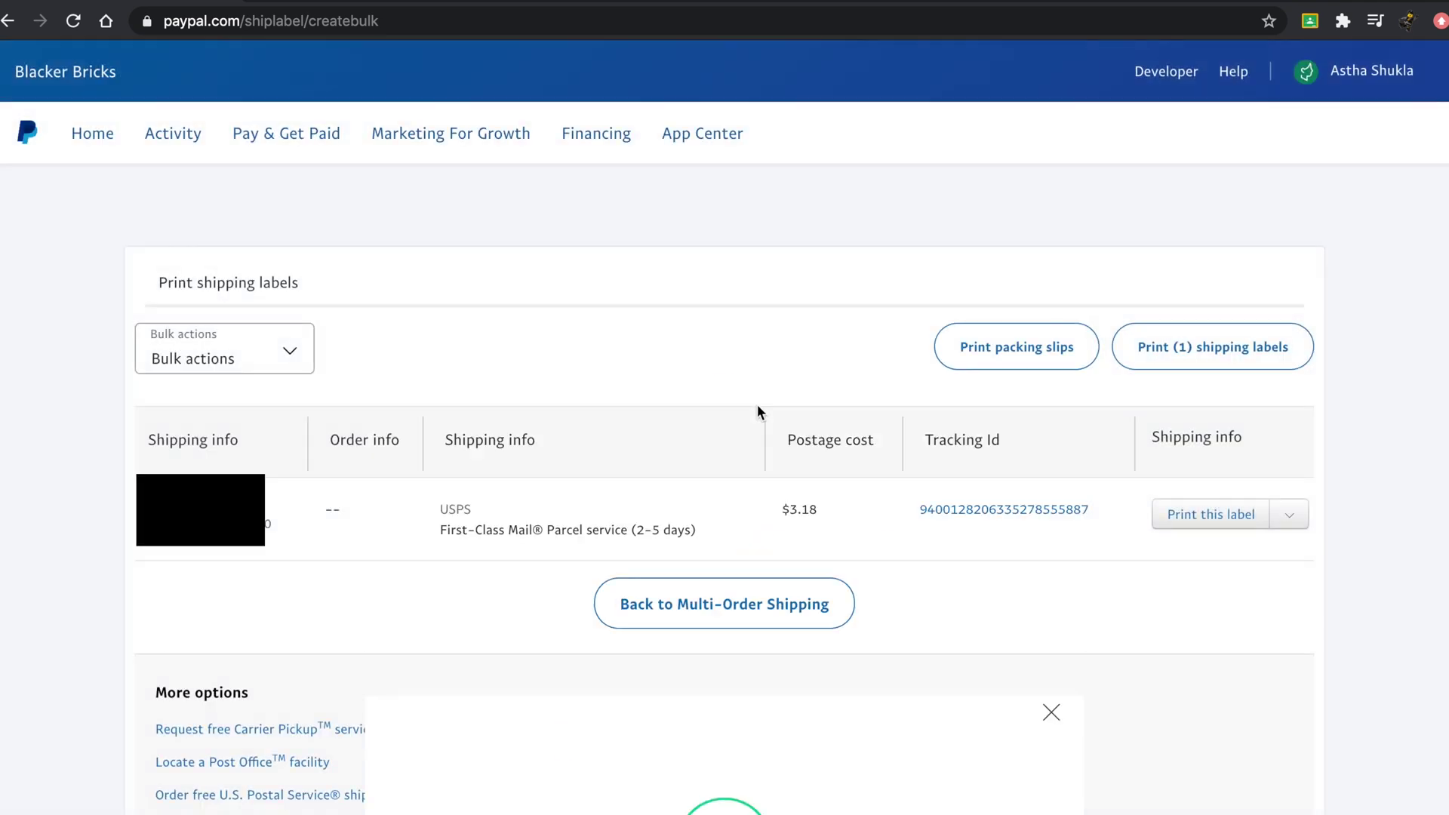
pyautogui.moveTo(903, 508); pyautogui.dragTo(1124, 517)
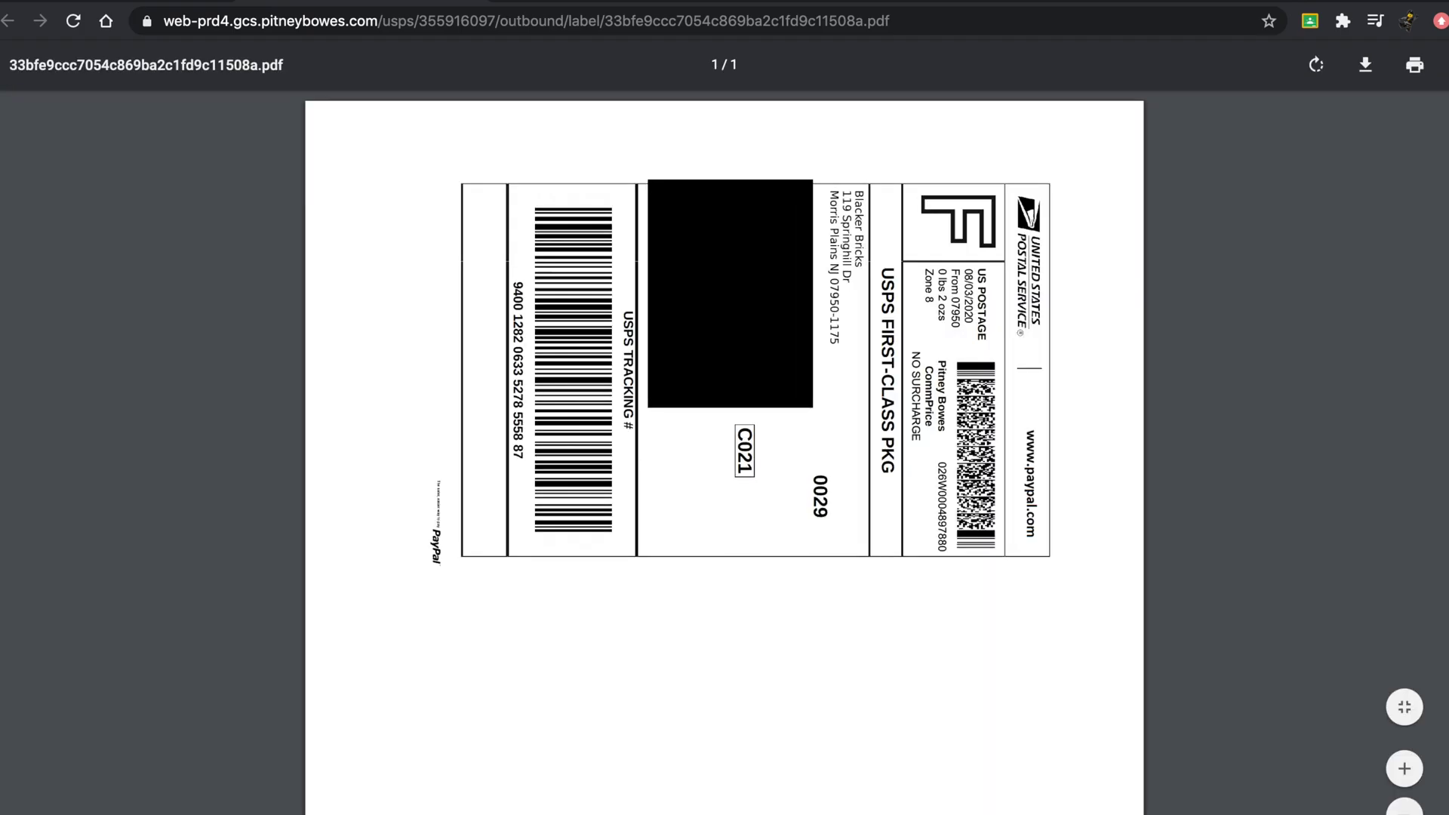
pyautogui.hotkey('ctrl', 'w')
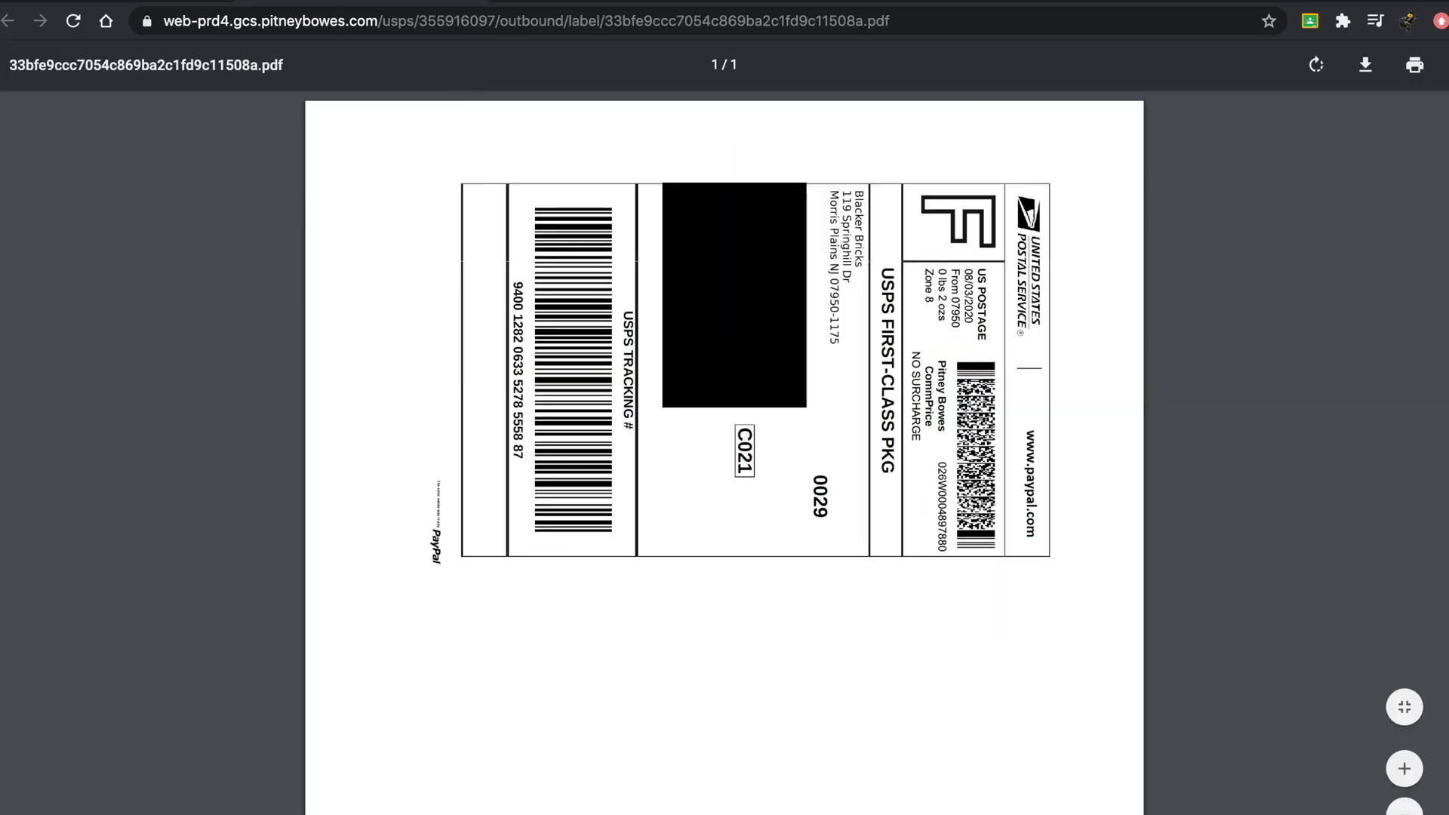
# Print the label PDF at 80% scale, then open a new Chrome tab.
pyautogui.hotkey('ctrl', 'p')
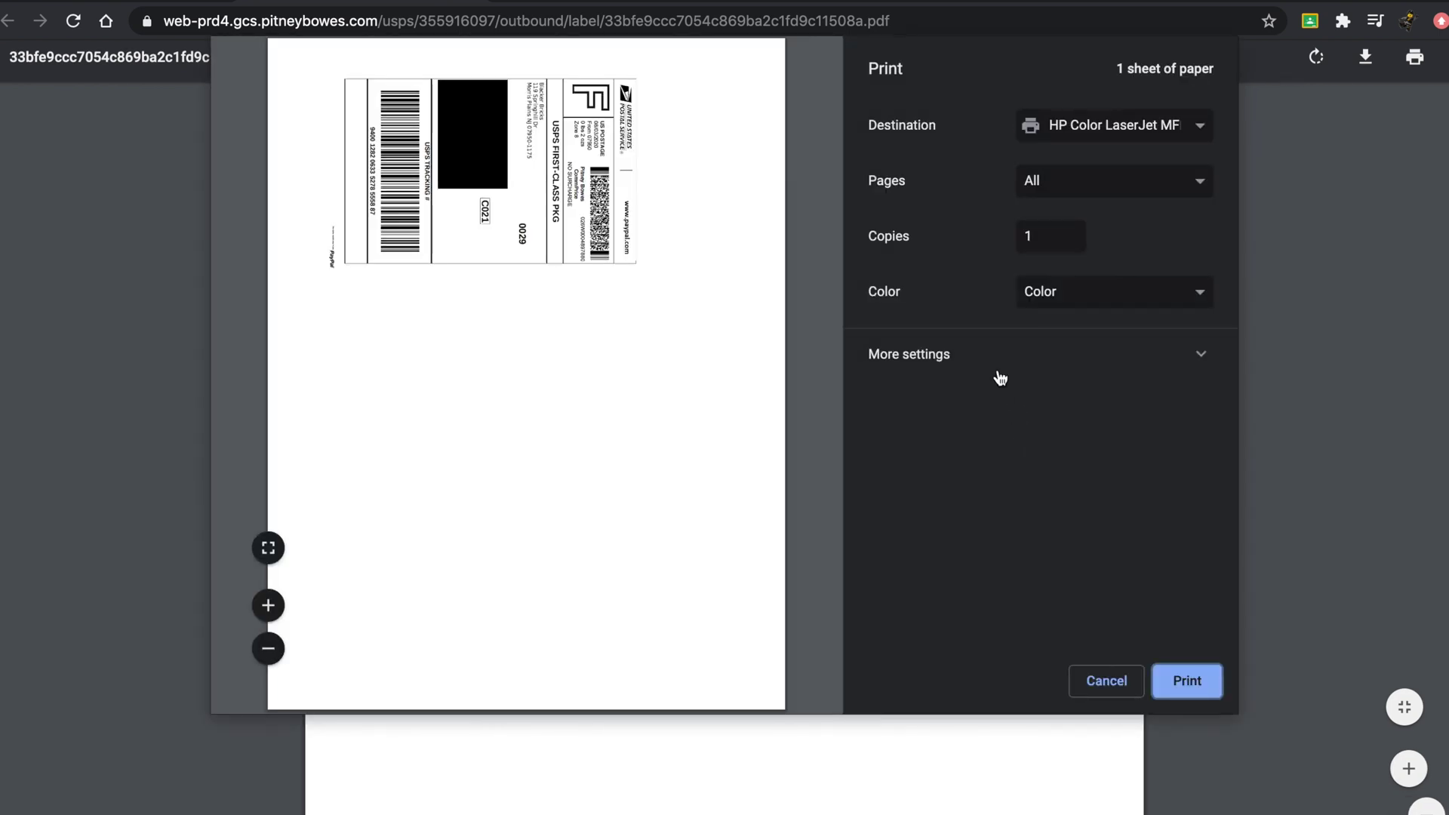
pyautogui.click(999, 378)
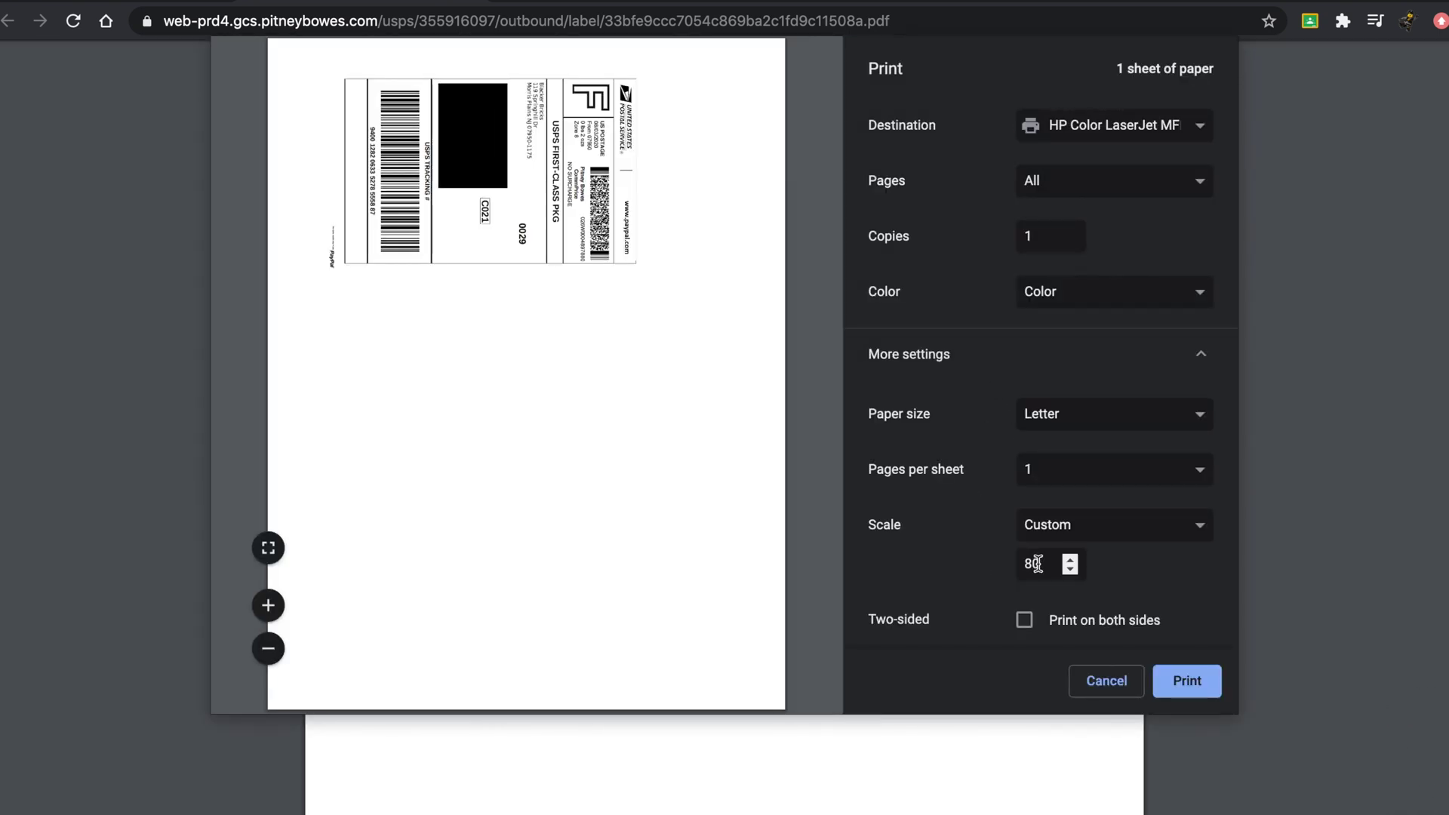
pyautogui.click(1178, 680)
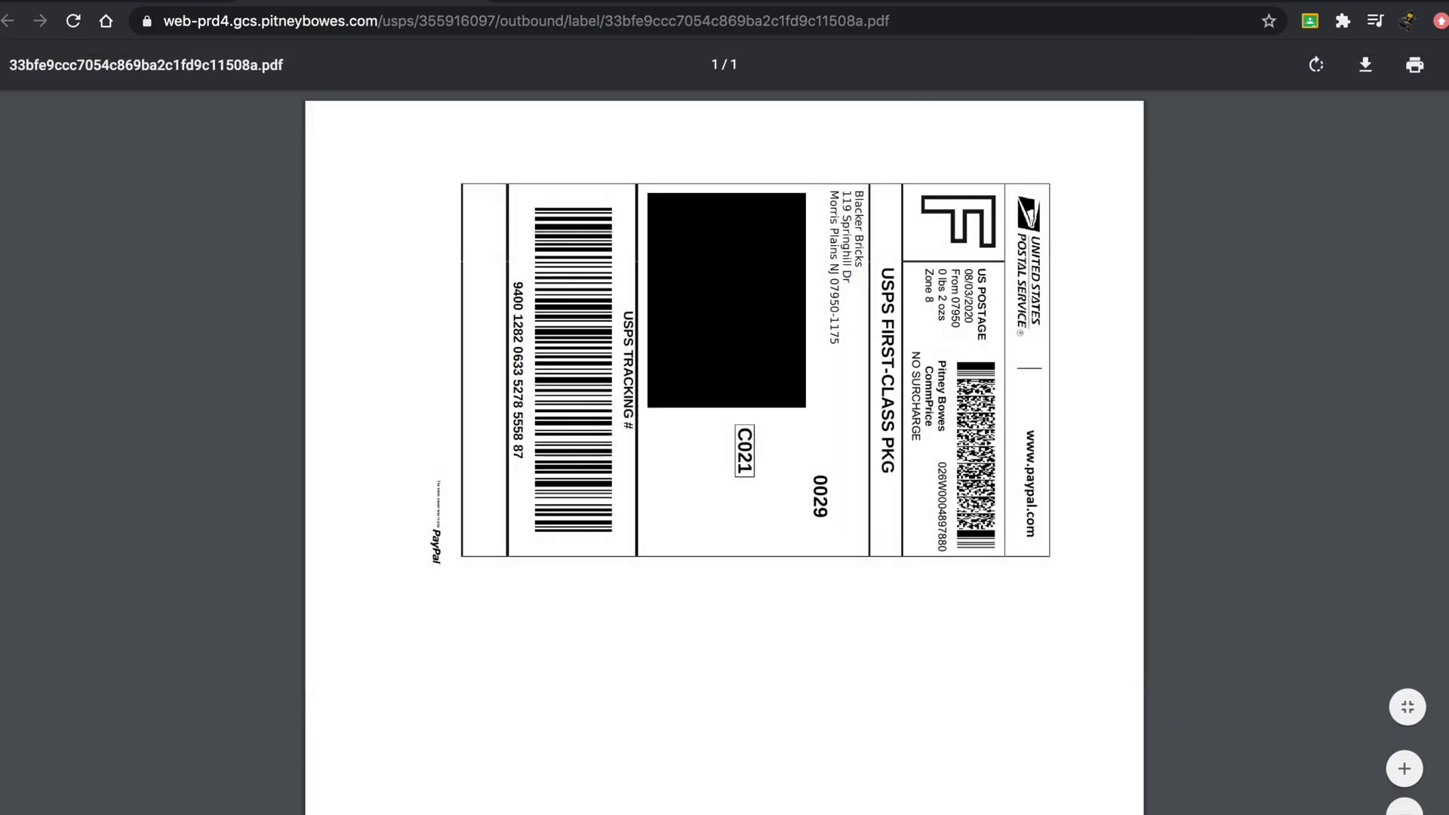
pyautogui.hotkey('ctrl', 't')
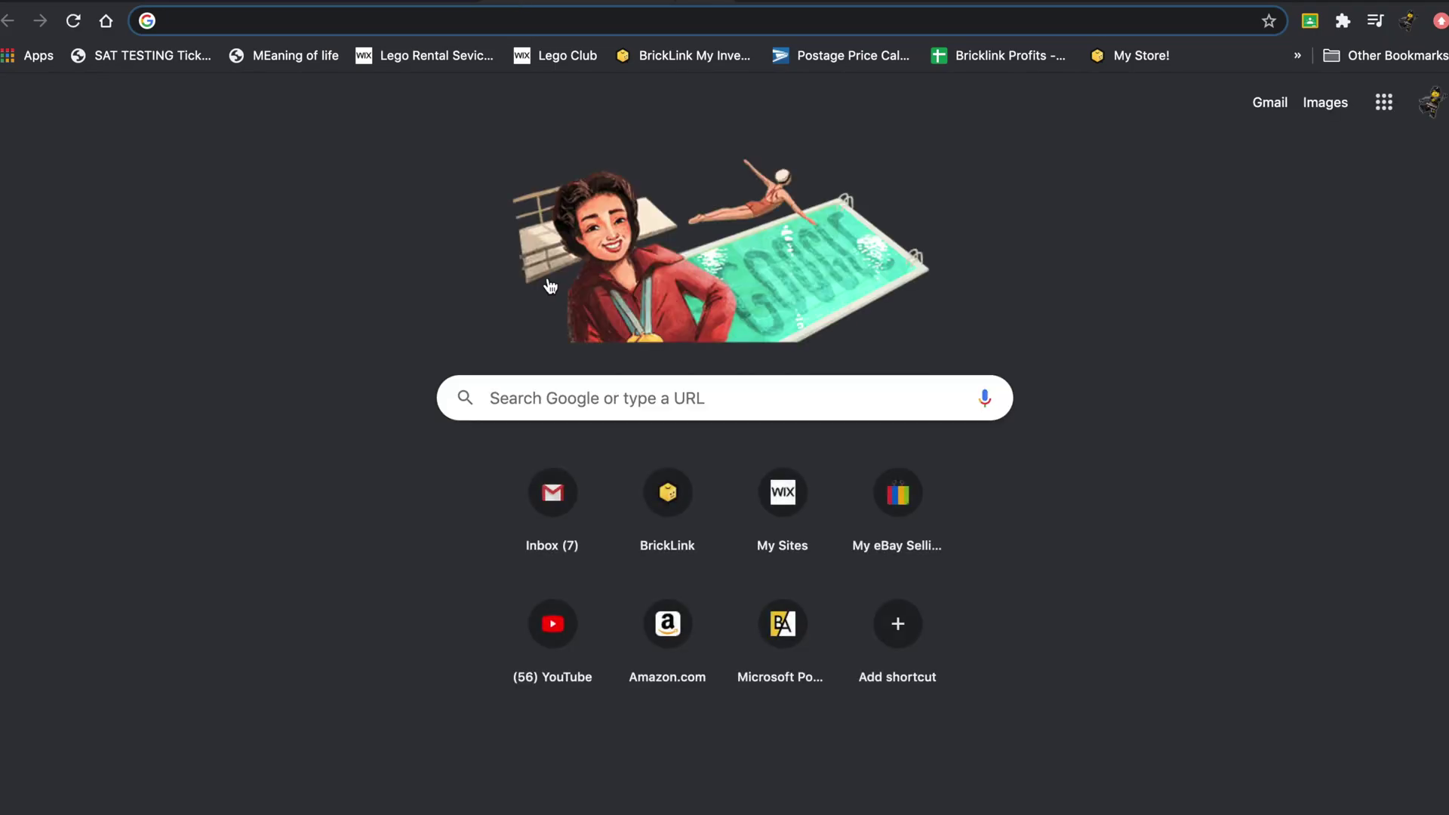